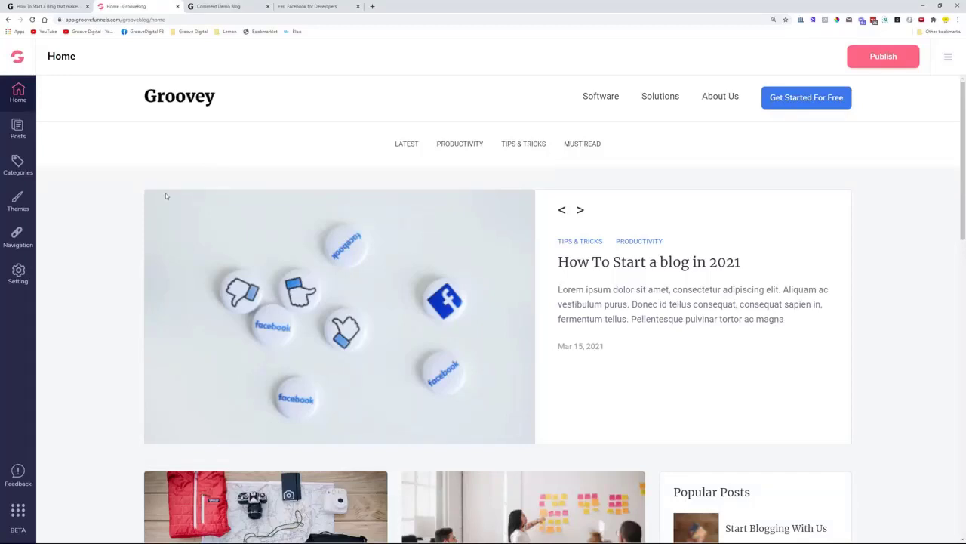
Step: Open the blog's comment settings
click(18, 273)
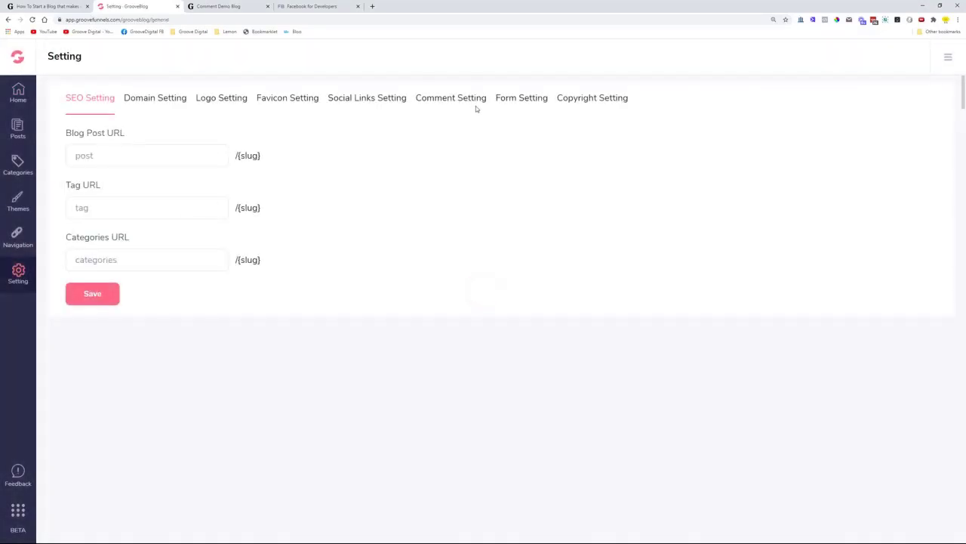
click(453, 102)
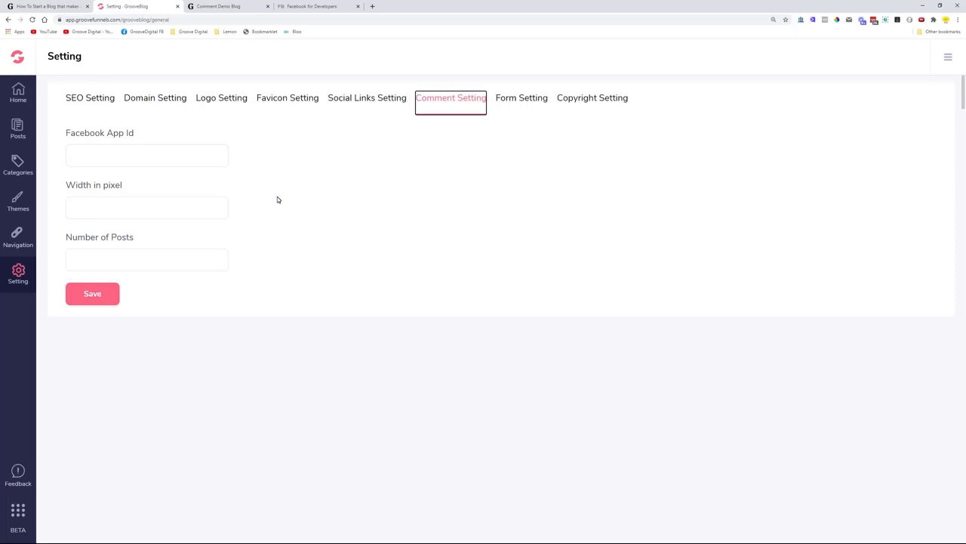
Step: Post the text "comment" in the Facebook comment box of the published post "How To Start a Blog that makes money"
click(45, 7)
scroll(123, 306, down, 2)
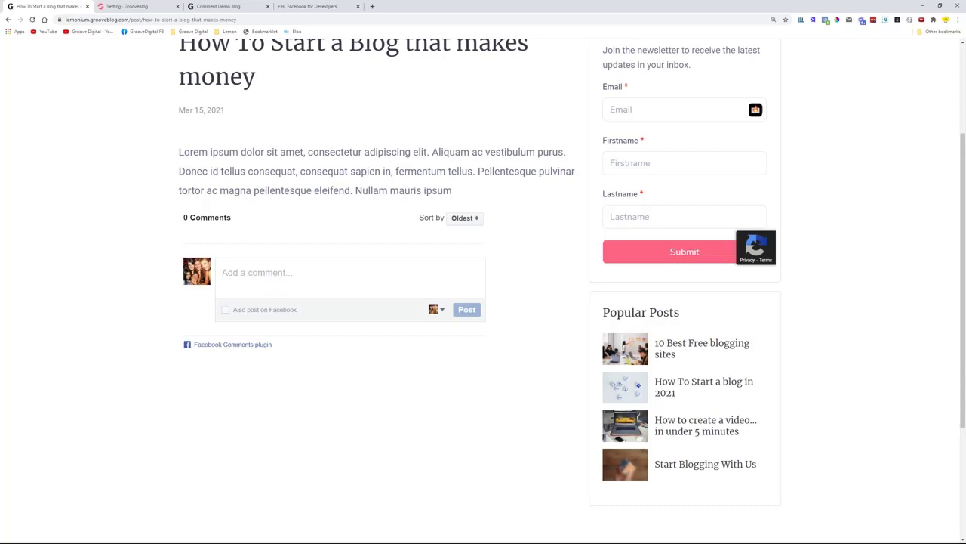
text(comment)
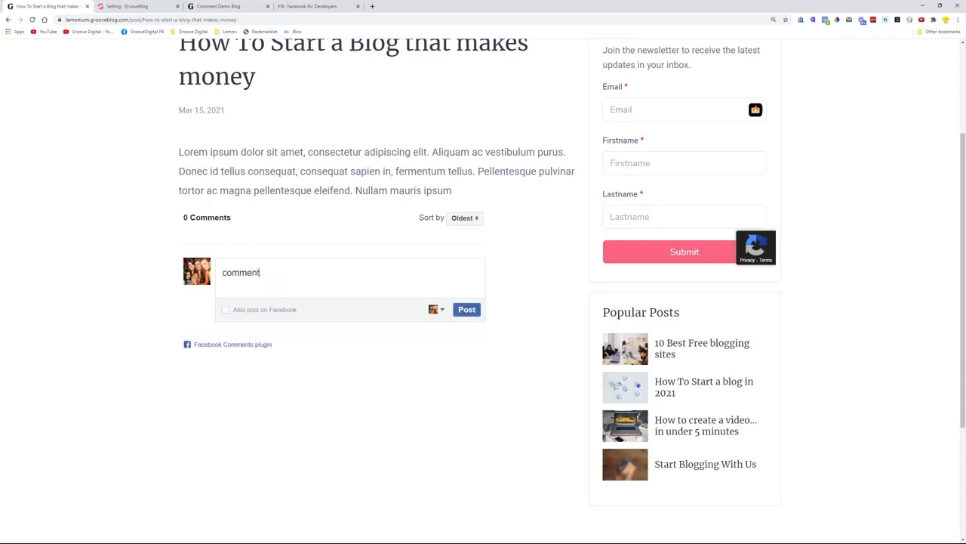
click(462, 312)
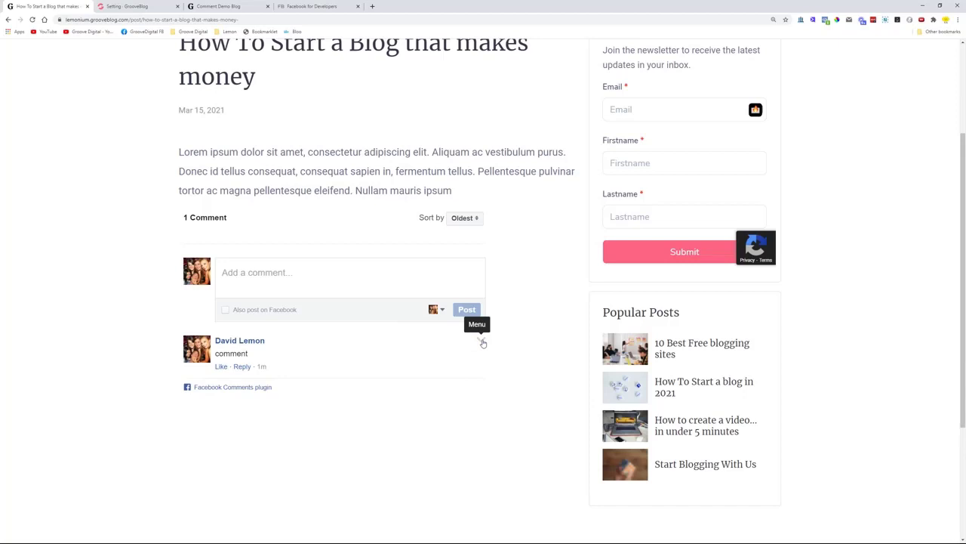
Step: Examine the options available for the posted comment and the placement of the comment section within the blog post
click(480, 340)
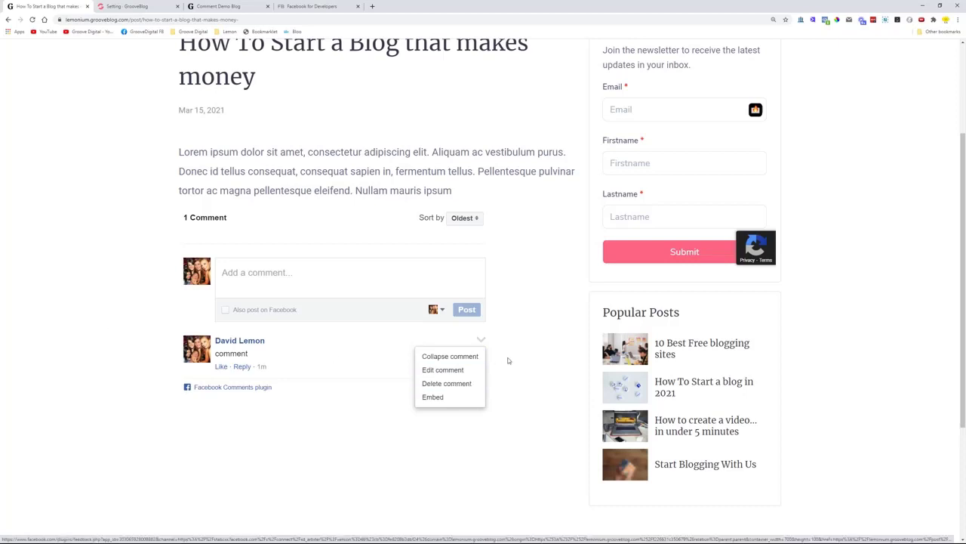
click(480, 340)
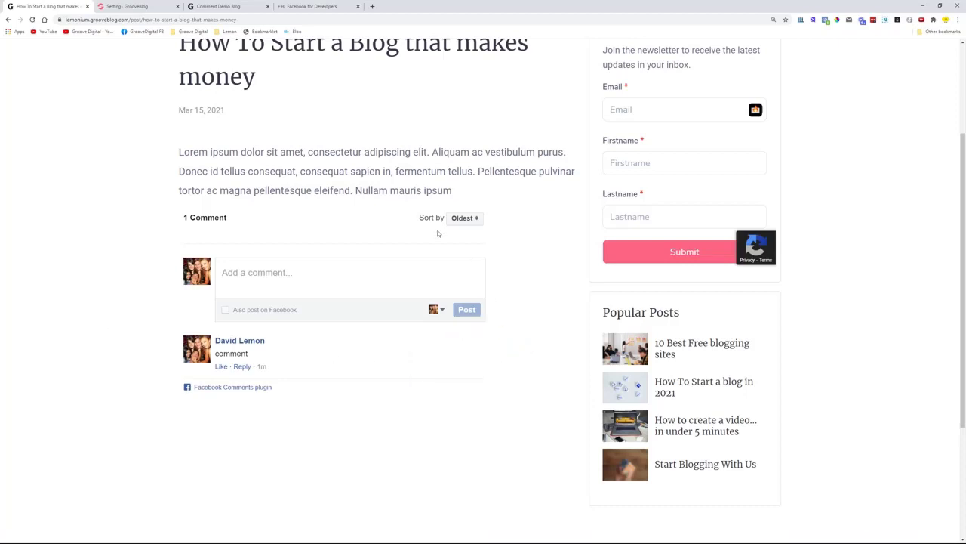
scroll(388, 233, up, 3)
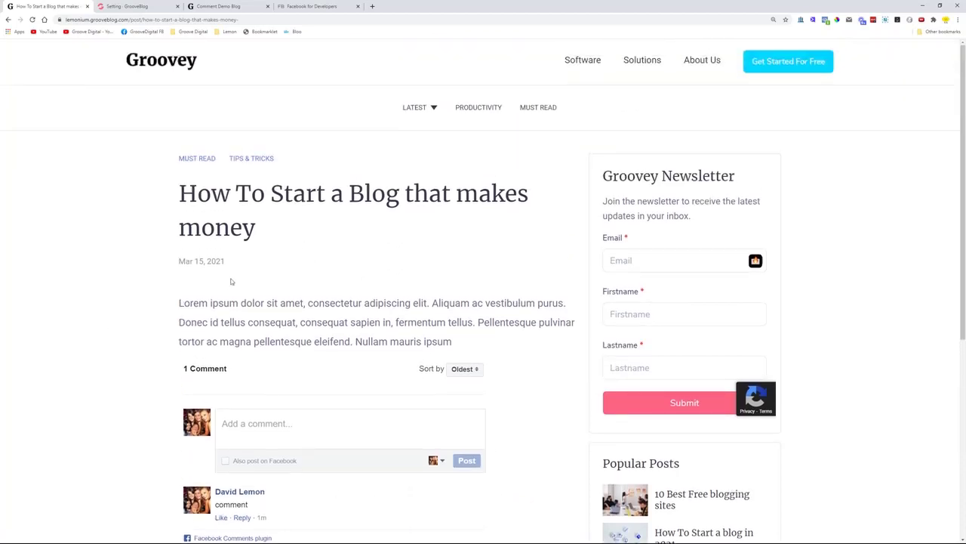
scroll(102, 278, down, 2)
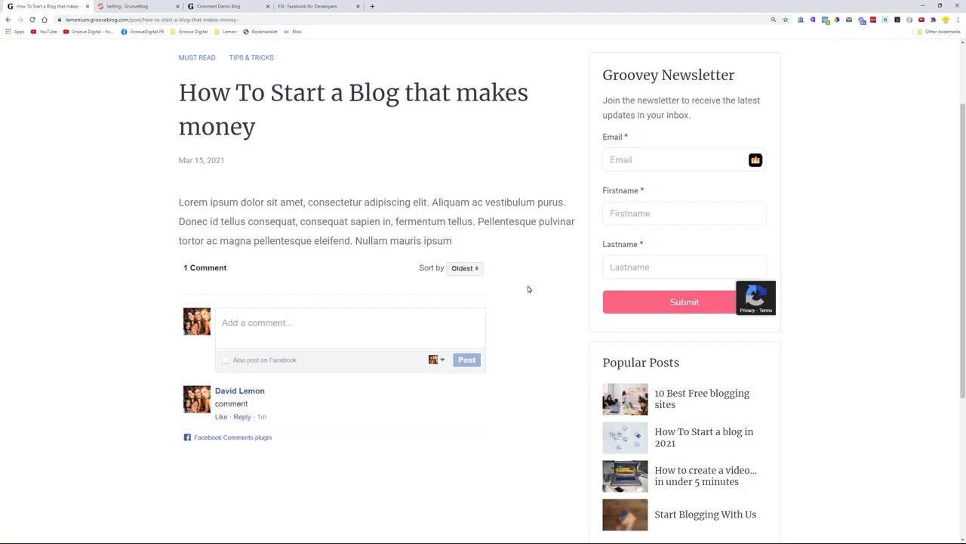
scroll(528, 289, up, 2)
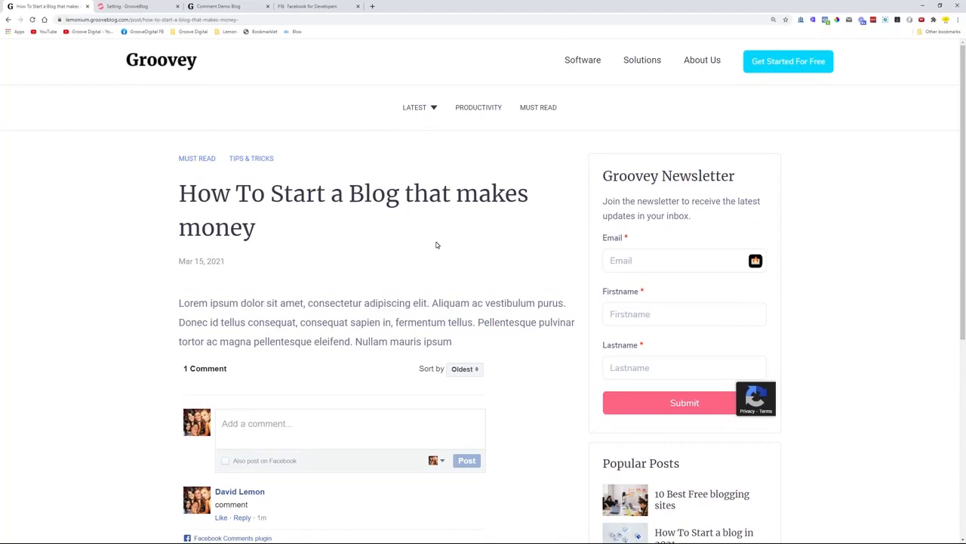
Step: Check the Facebook for Developers site and the Facebook App Id field in the blog's comment settings
click(295, 6)
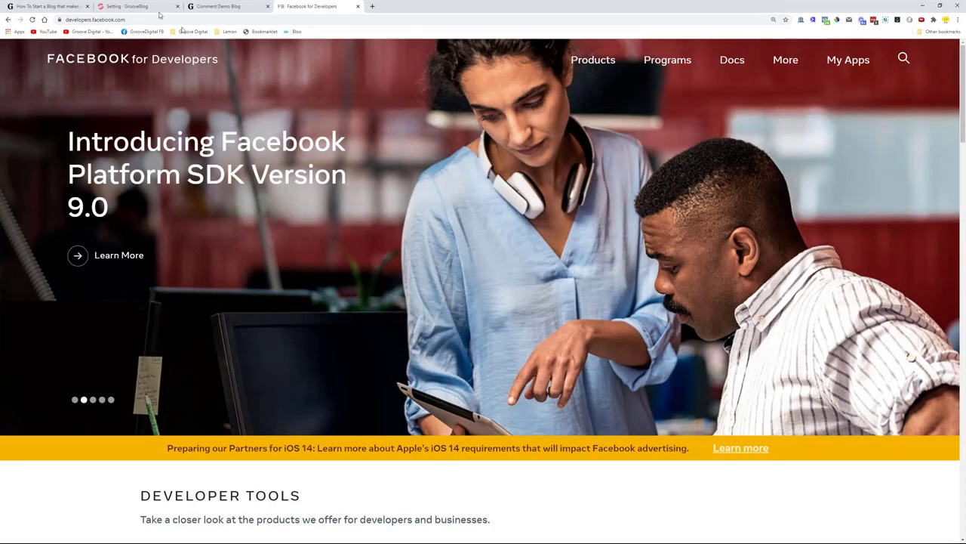
click(132, 6)
drag(141, 136, 68, 136)
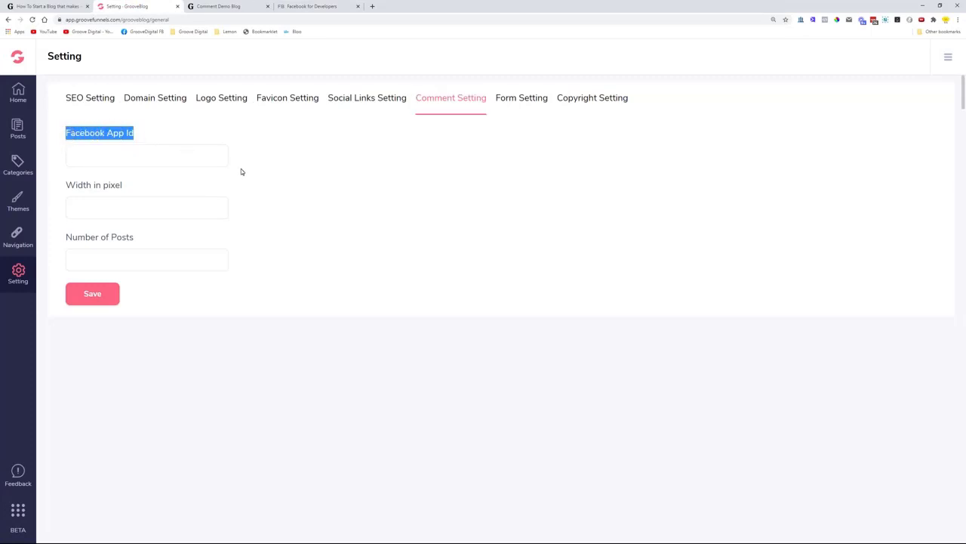
Step: Switch to Facebook for Developers and start creating an app of the Manage Business Integrations type
click(316, 6)
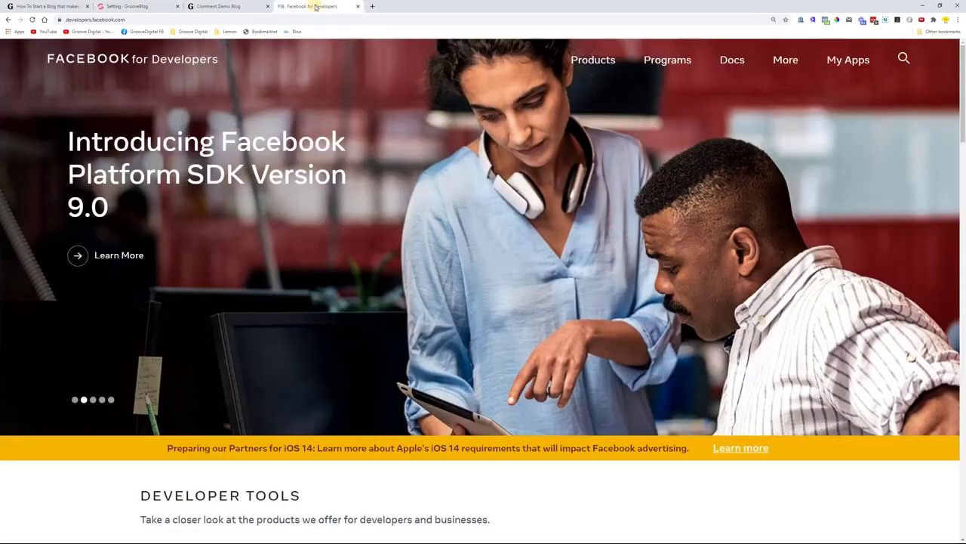
click(859, 63)
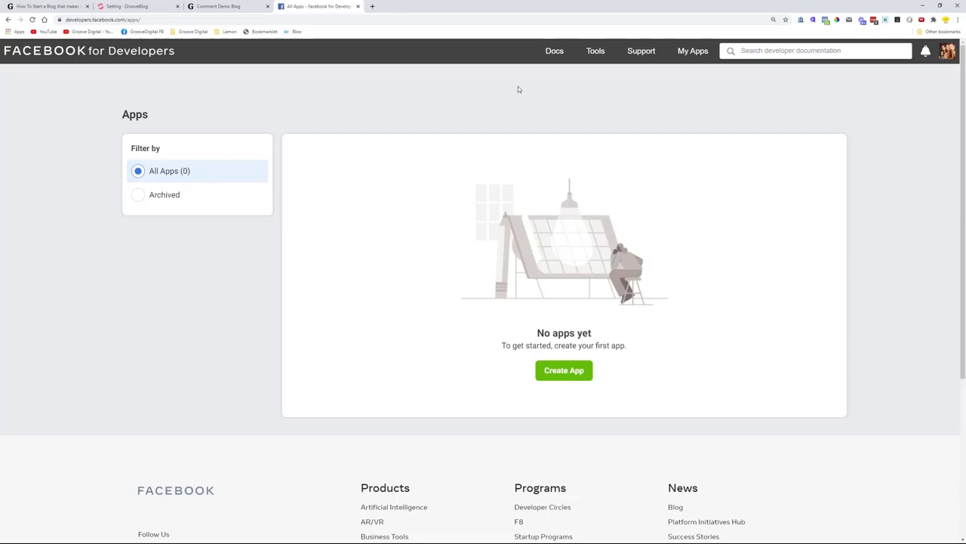
click(570, 371)
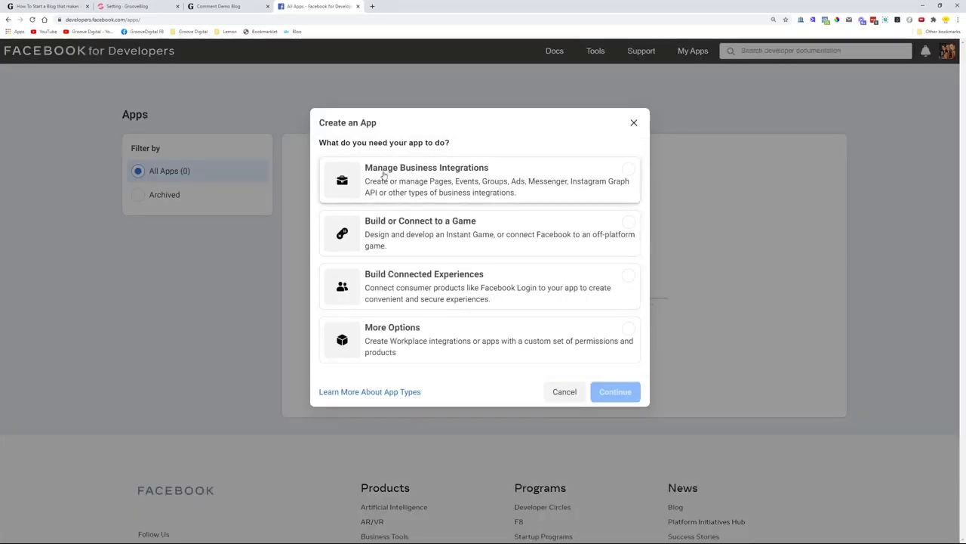
click(486, 178)
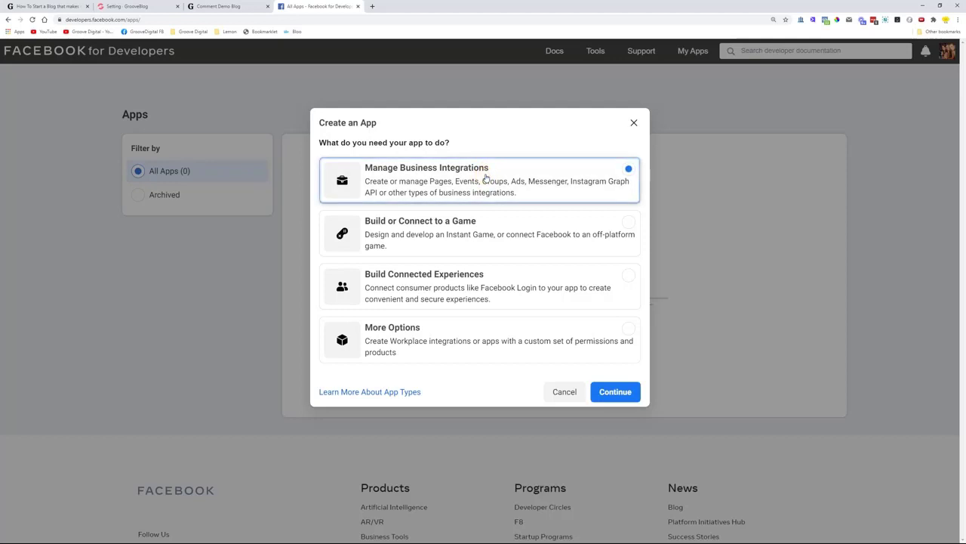
click(625, 401)
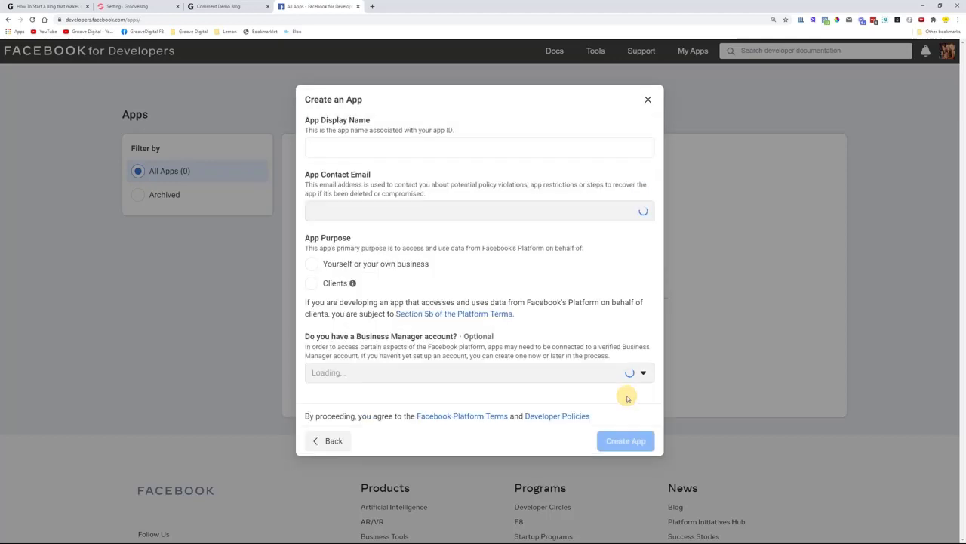
Step: Name the app GrooveBlog Comments, set its purpose to Yourself or your own business, and choose the LemonMedia Business Manager account
click(413, 148)
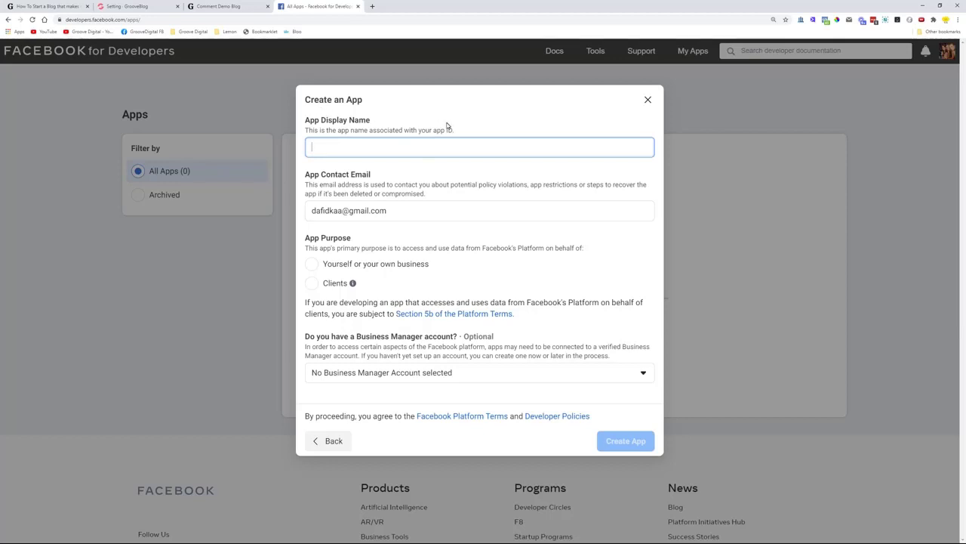
text(Groove)
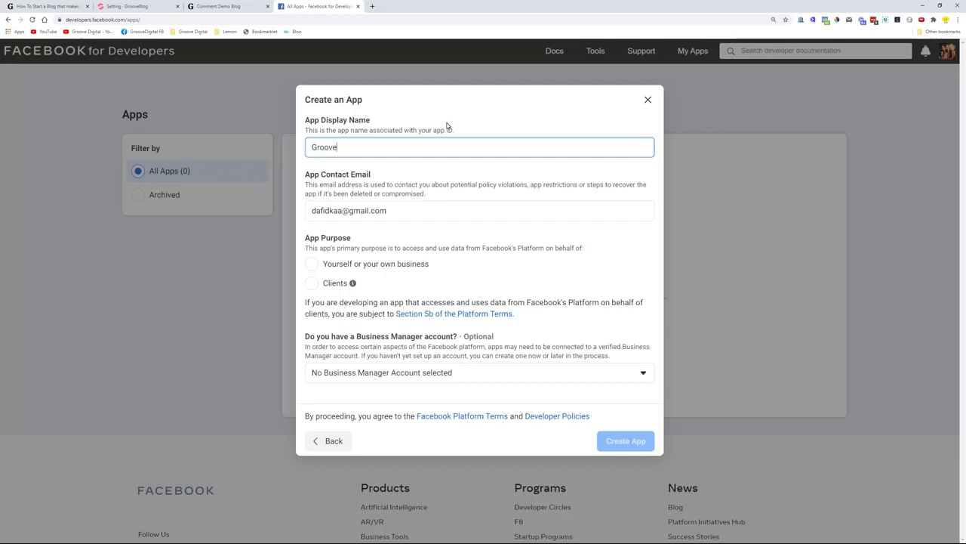
text(Blog Comments)
click(309, 265)
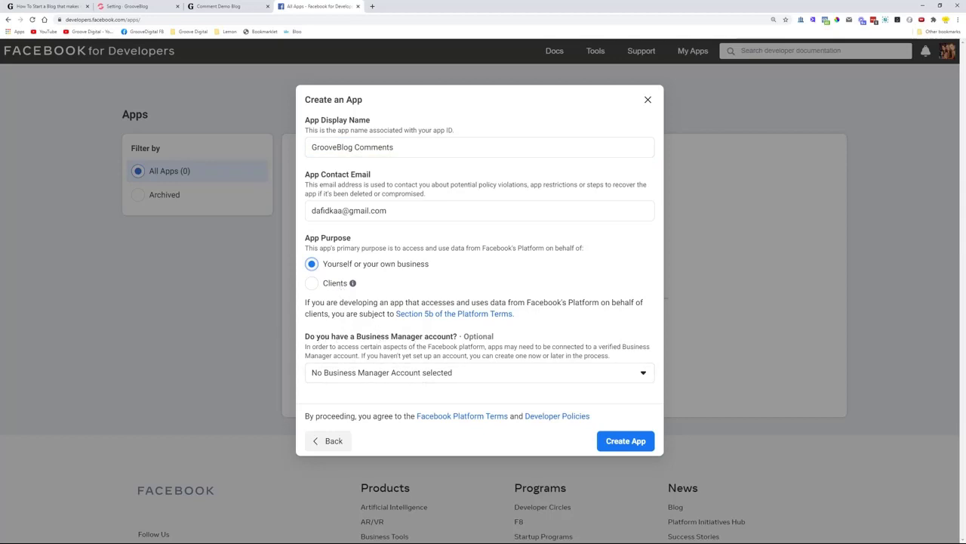
click(422, 370)
click(405, 425)
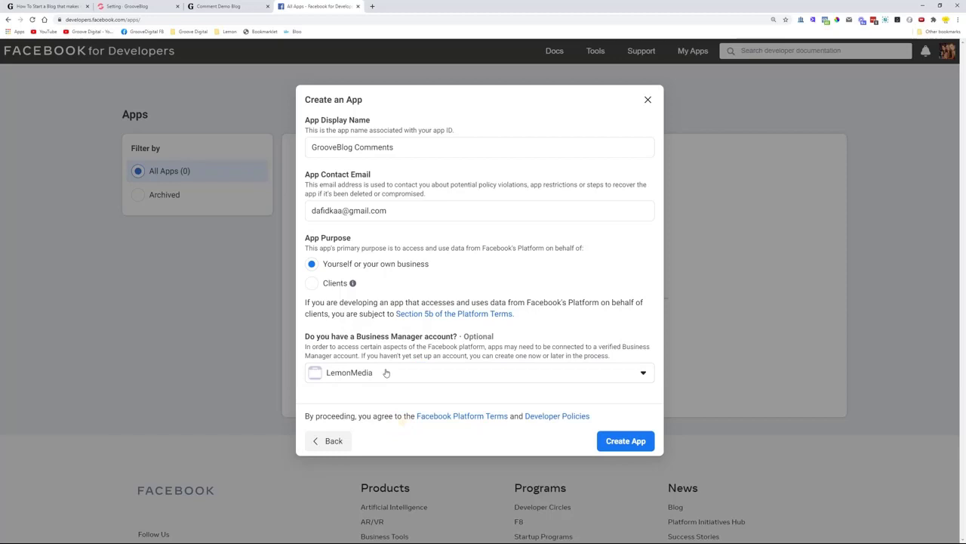
Step: Create the app and complete the reCAPTCHA security check
click(626, 445)
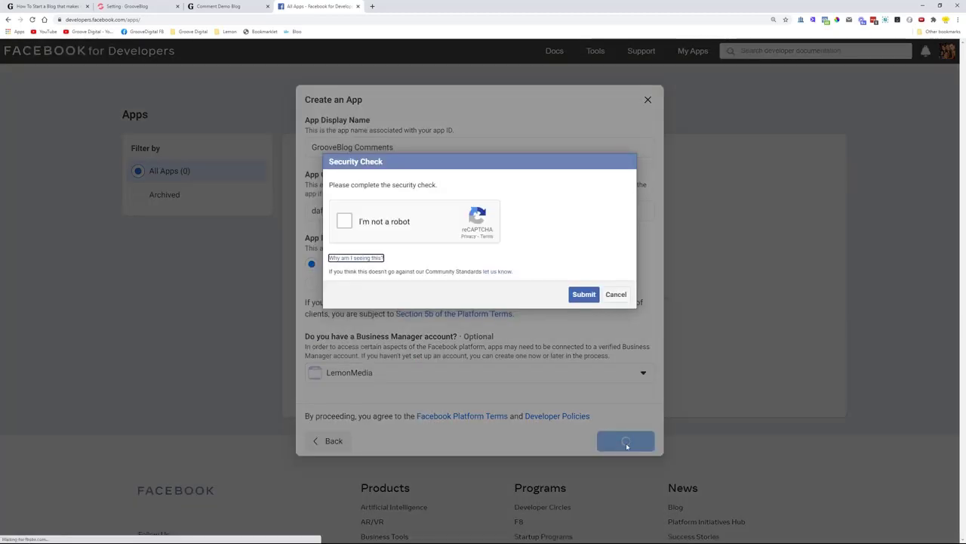
click(344, 223)
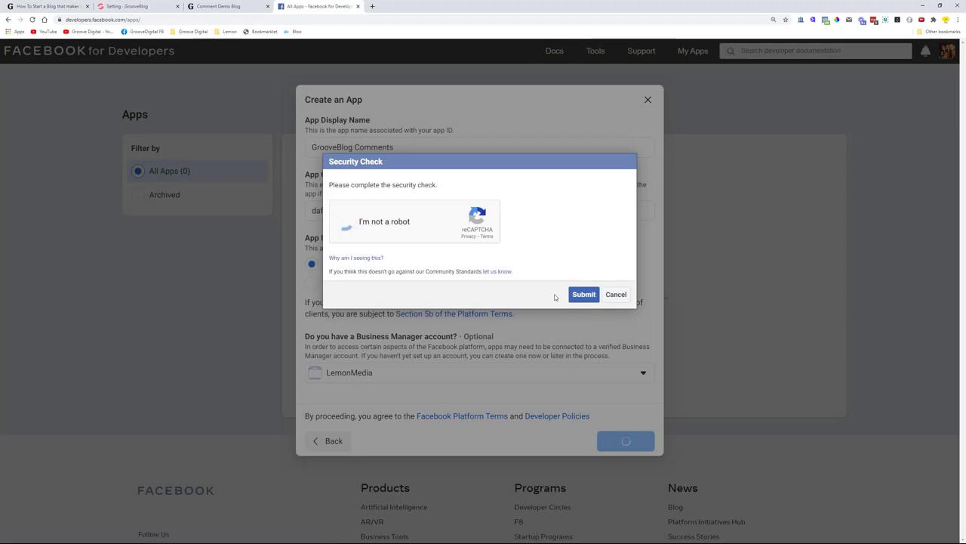
click(580, 295)
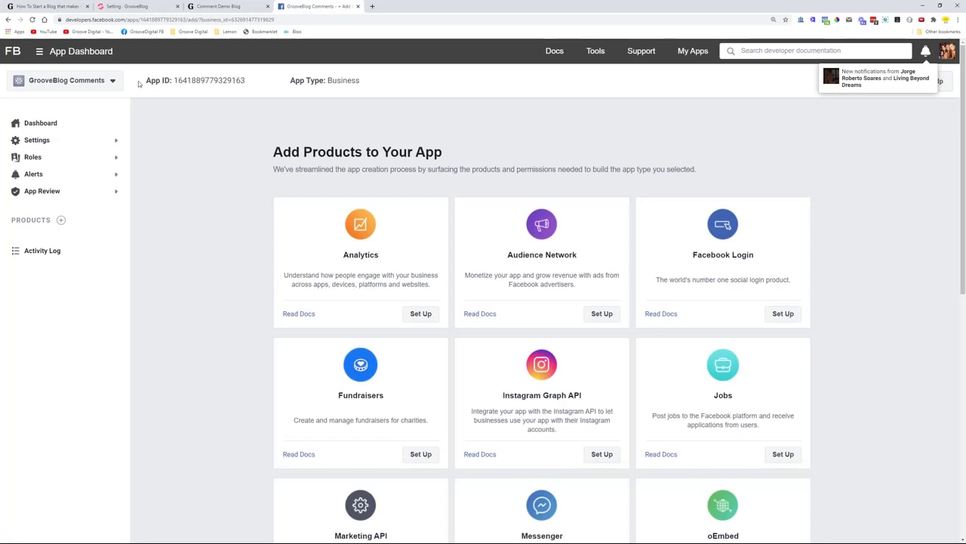
Step: Copy the new app's ID and paste it into the Facebook App Id field of the GrooveBlog comment settings
drag(138, 83, 255, 79)
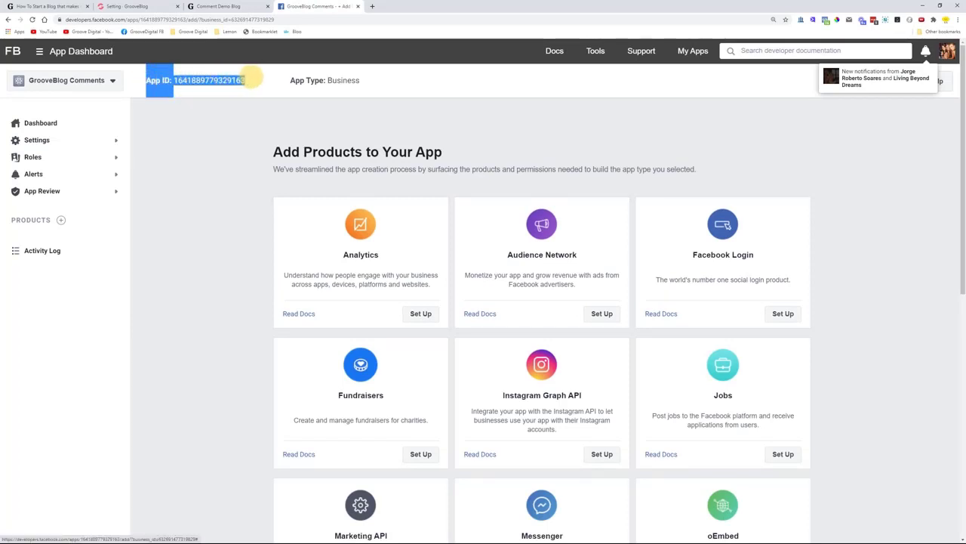
click(286, 112)
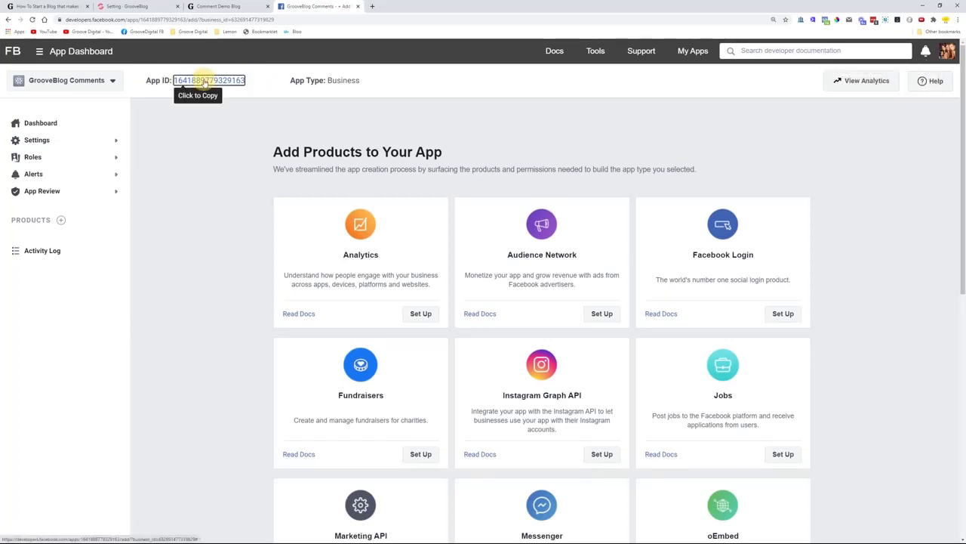
click(202, 81)
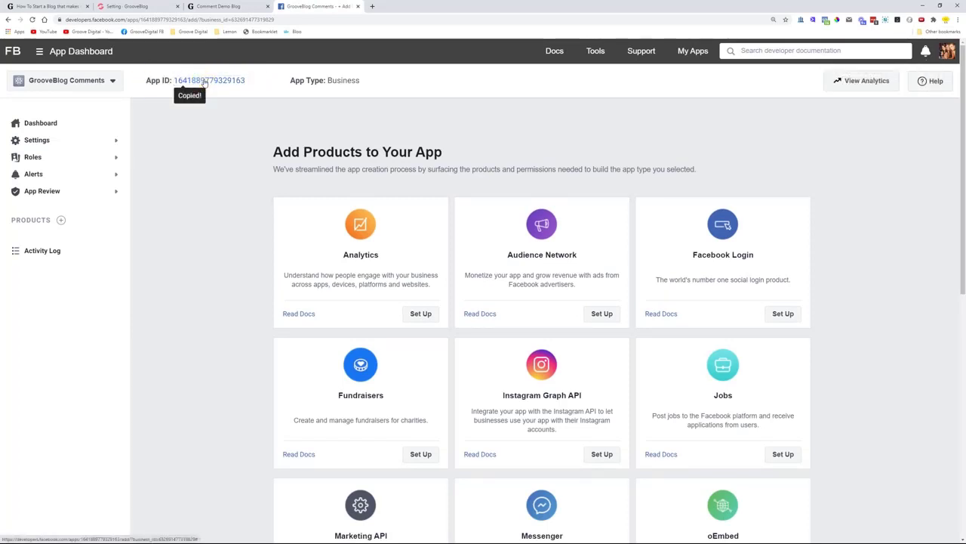
click(143, 6)
click(316, 176)
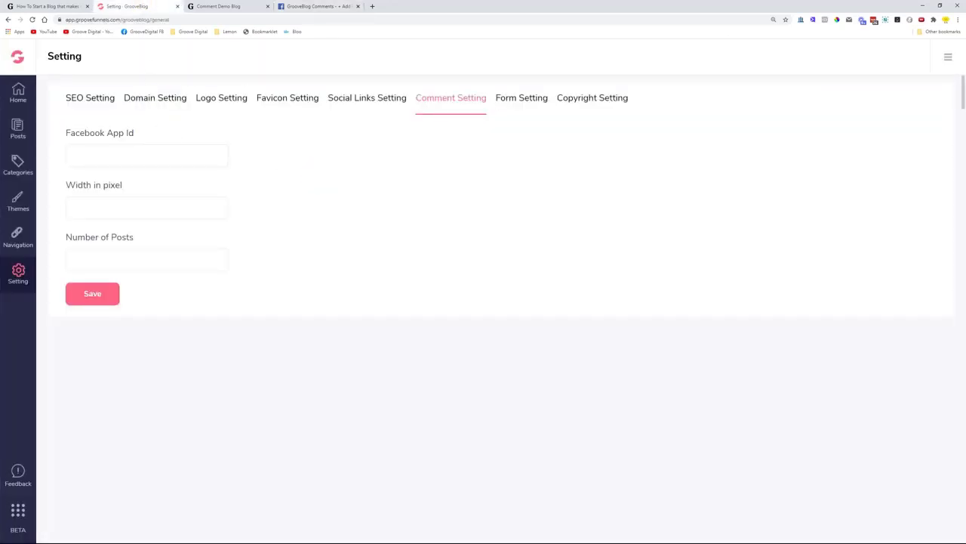
click(215, 154)
key(ctrl+v)
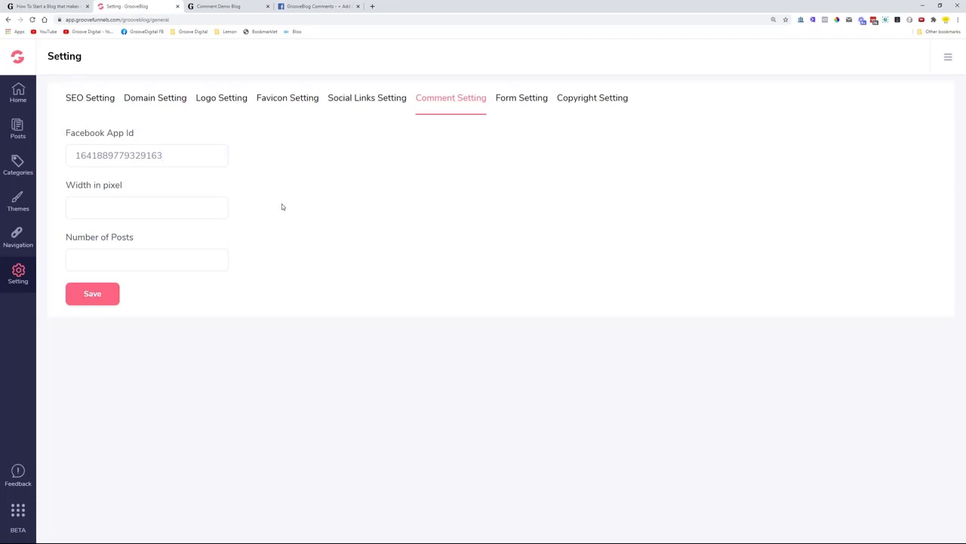
Step: Check the comment box's width on the published blog post and set Width in pixel to 750
key(ctrl+plus)
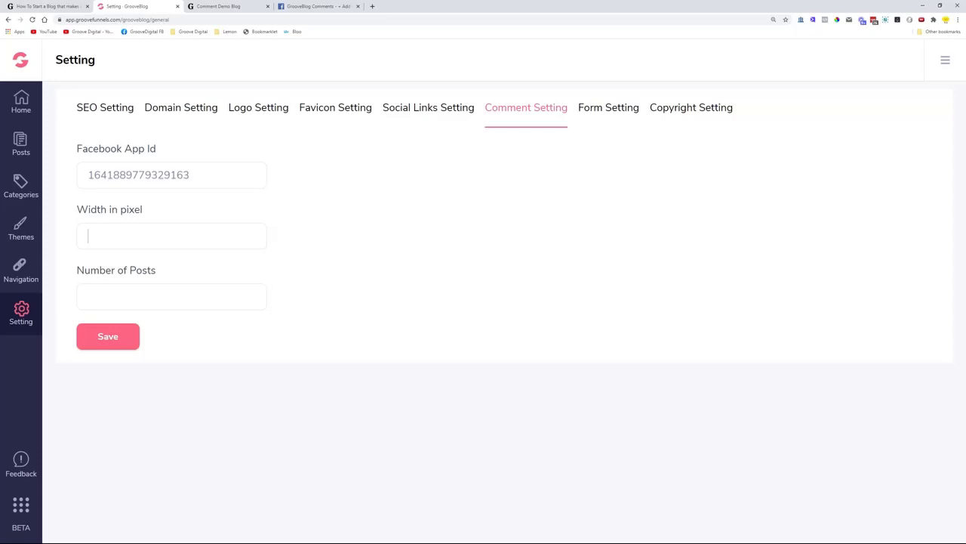
click(68, 6)
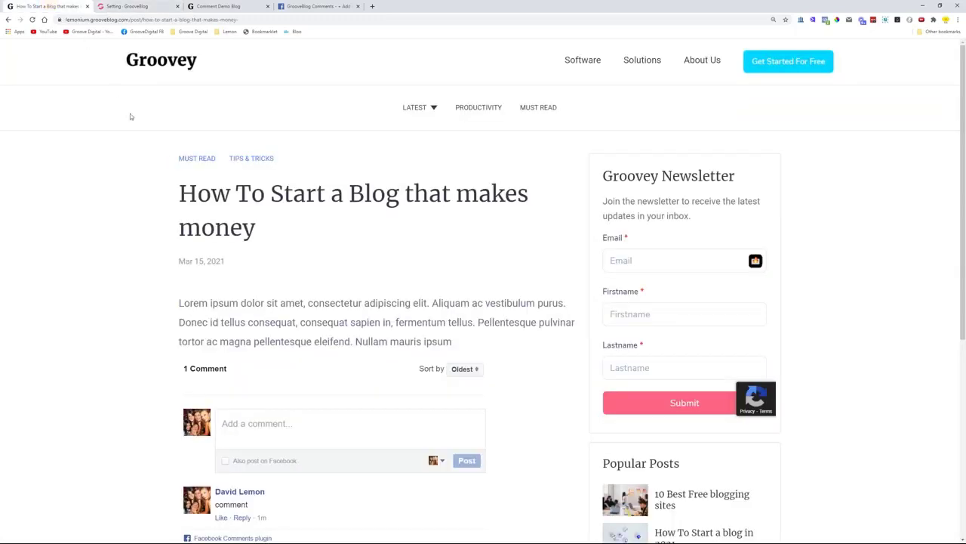
scroll(139, 276, down, 3)
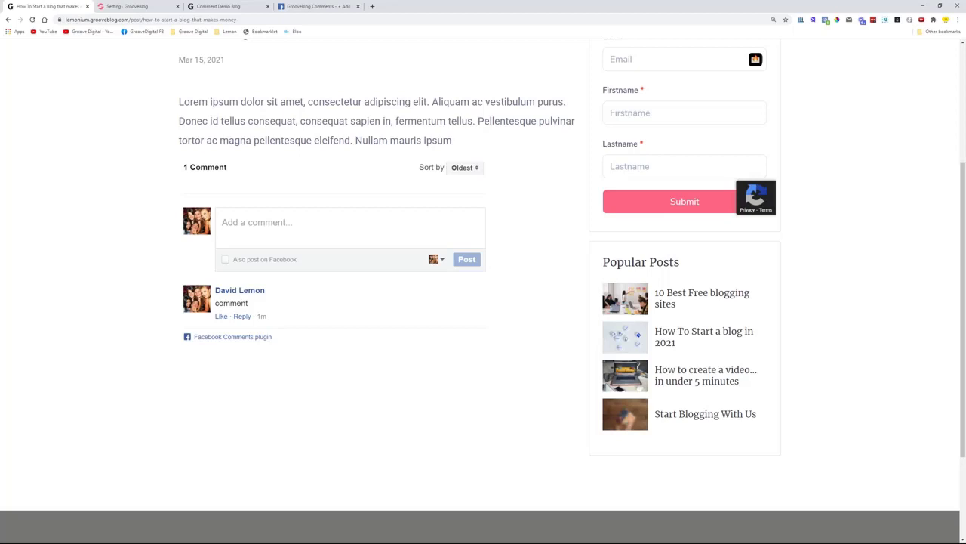
click(129, 6)
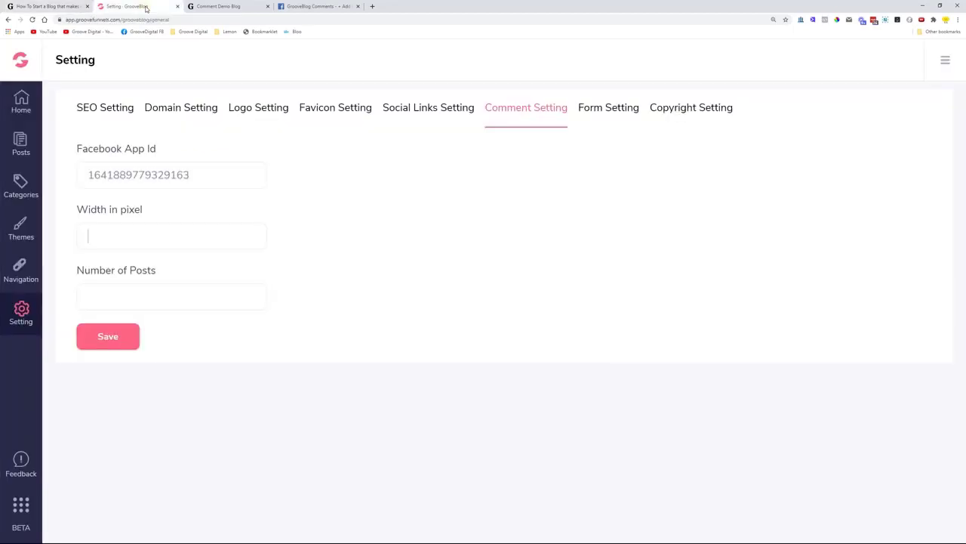
text(750)
Step: Set Number of Posts to 10, save the comment settings, and publish the blog
click(210, 298)
click(46, 6)
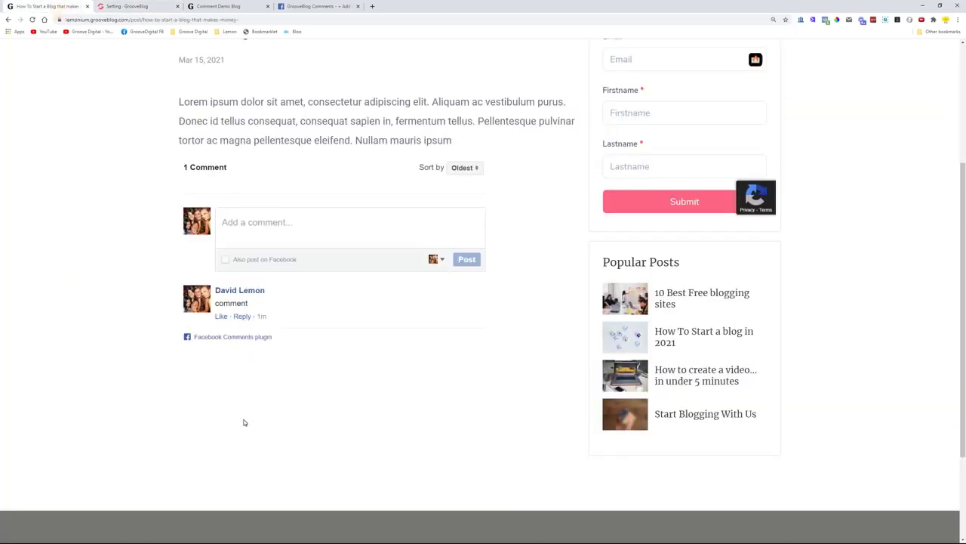
click(125, 6)
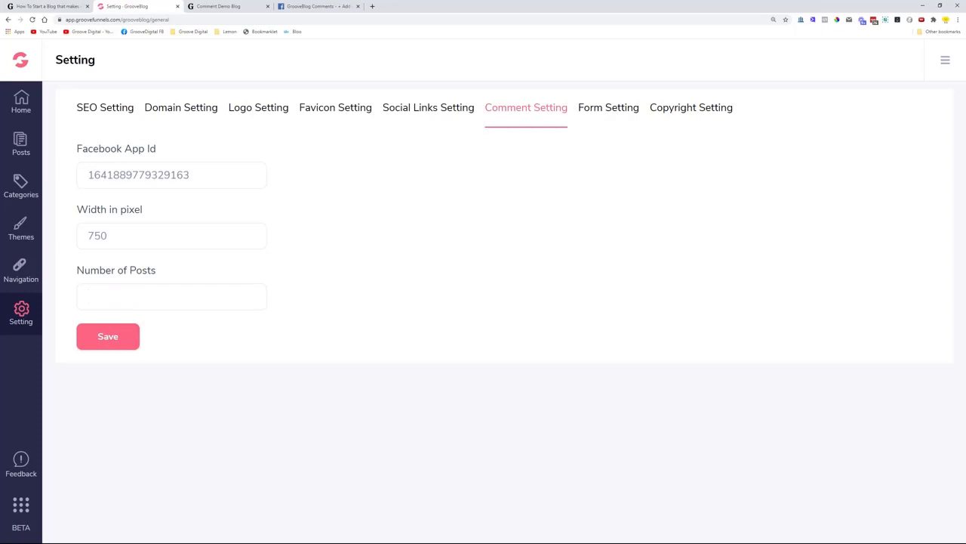
text(0)
click(121, 337)
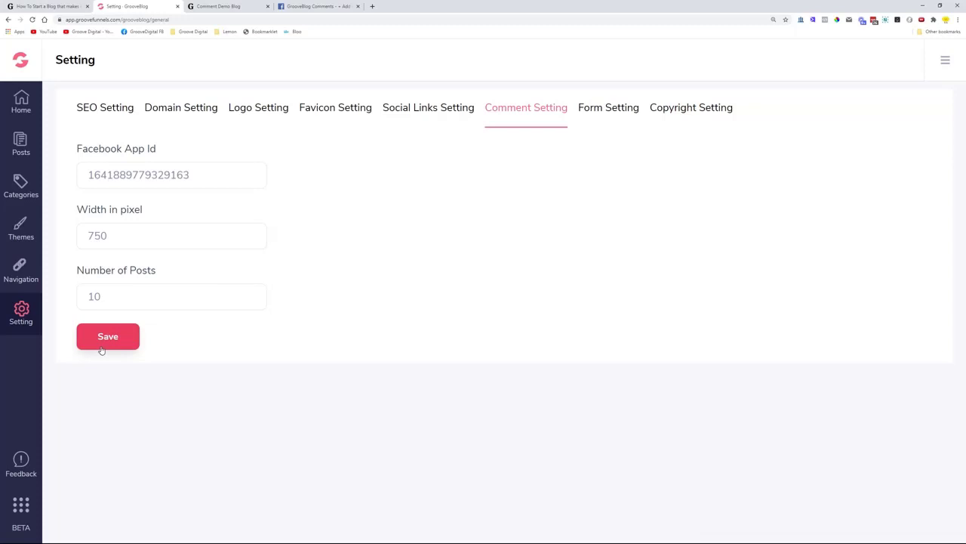
click(21, 104)
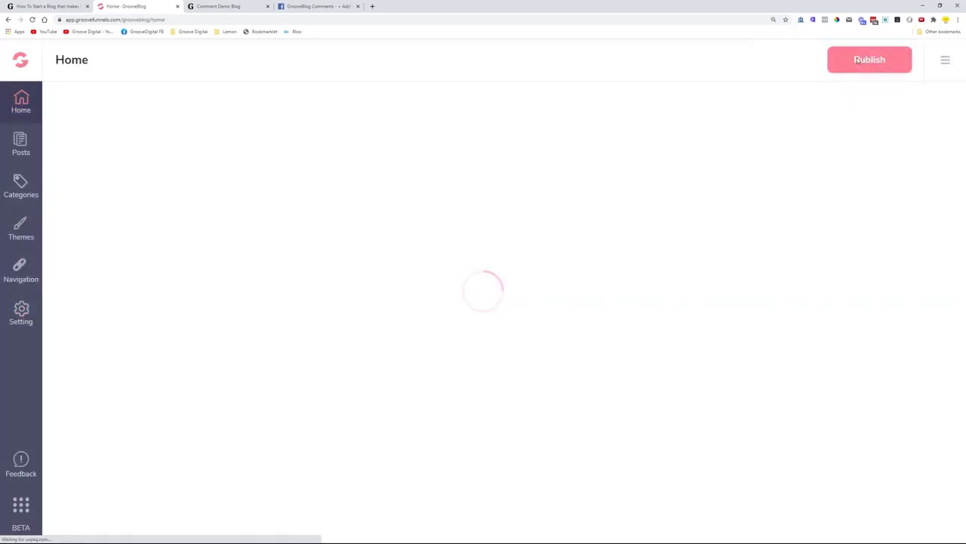
click(869, 62)
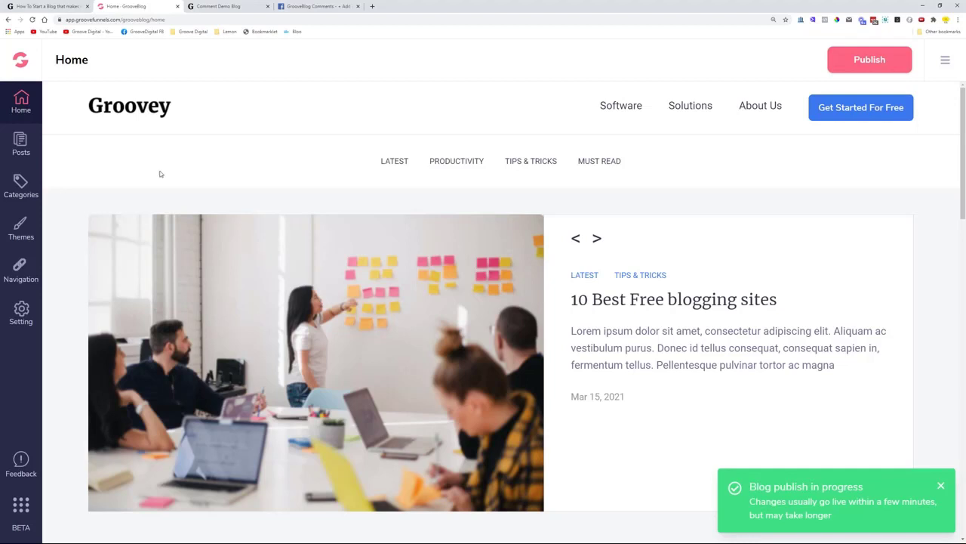
Step: Allow comments on the post "10 Best Free blogging sites", publish it and return to the posts list
click(20, 145)
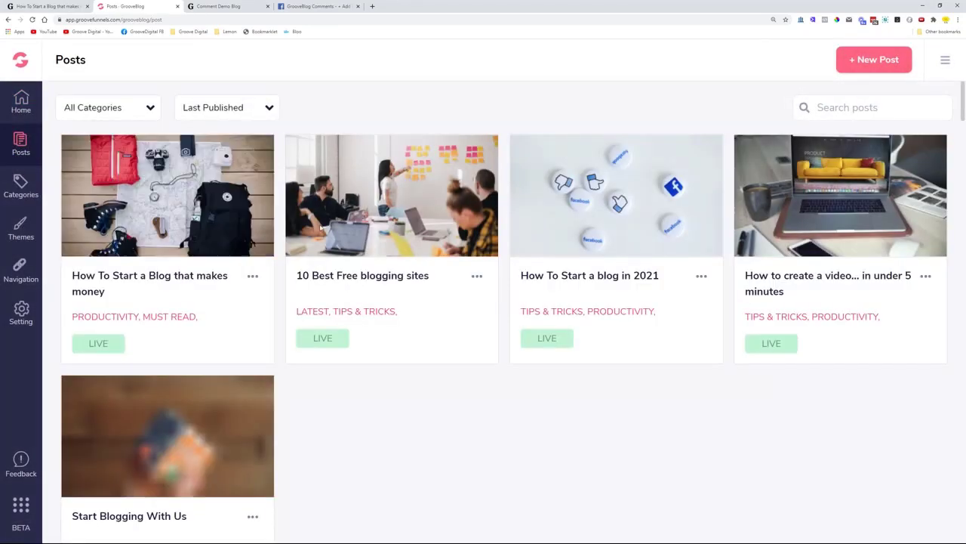
mouse_move(771, 229)
mouse_move(392, 211)
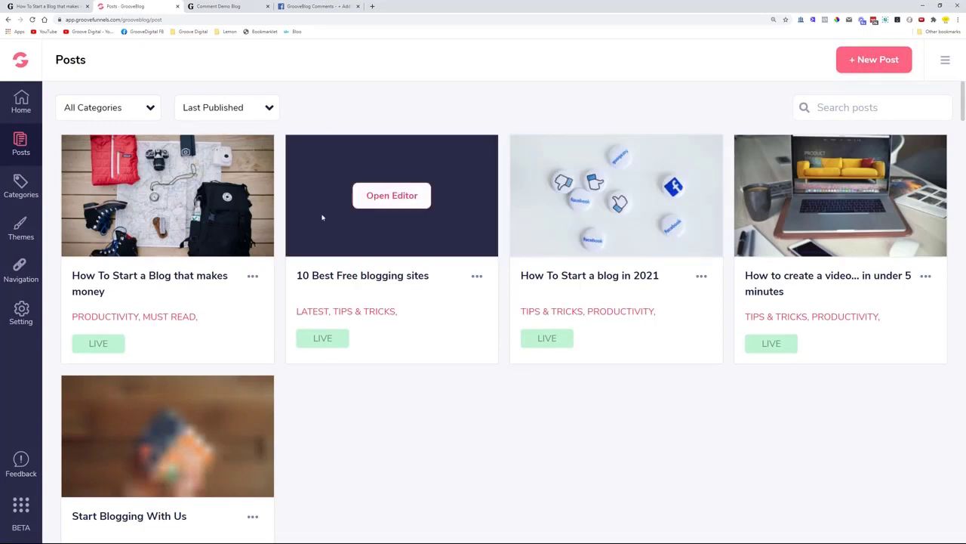
click(392, 195)
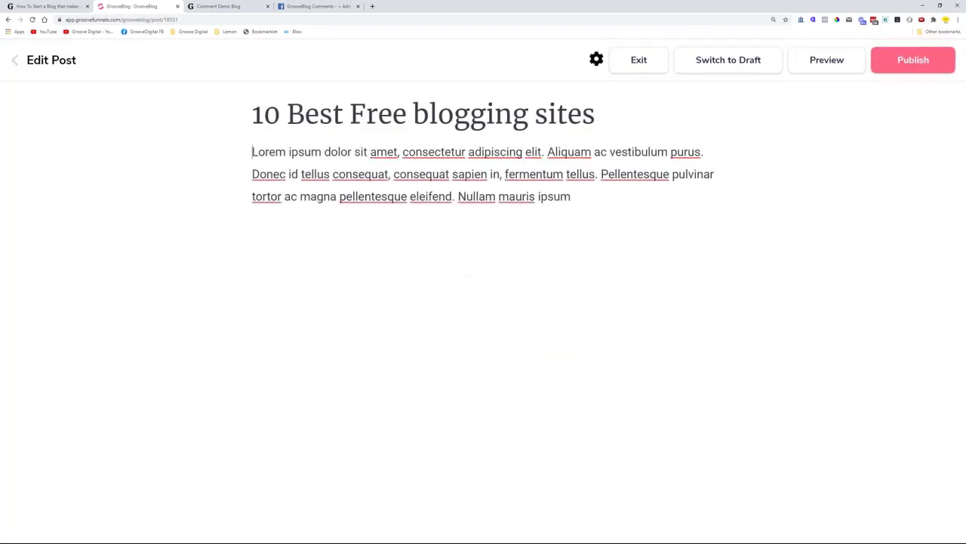
click(596, 60)
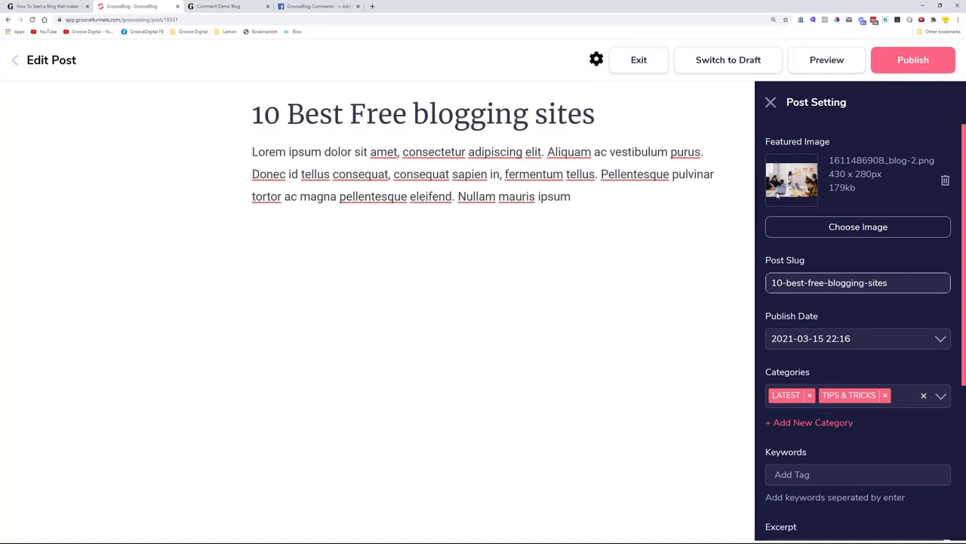
scroll(792, 212, down, 4)
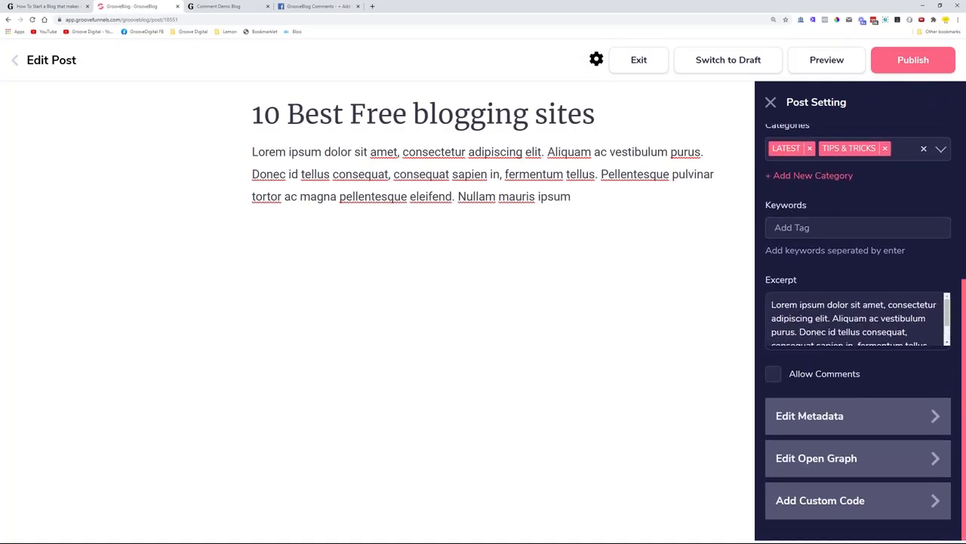
click(774, 374)
click(896, 60)
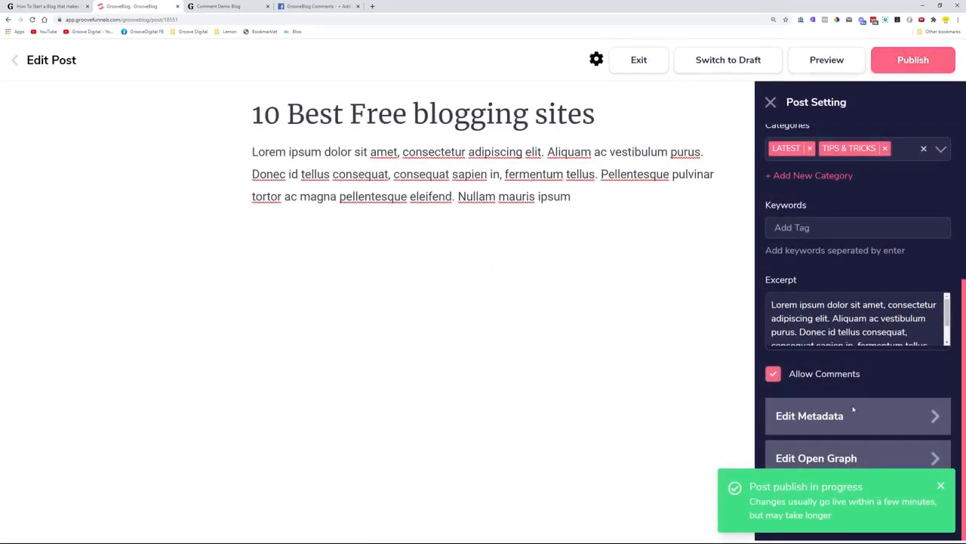
drag(832, 501, 934, 503)
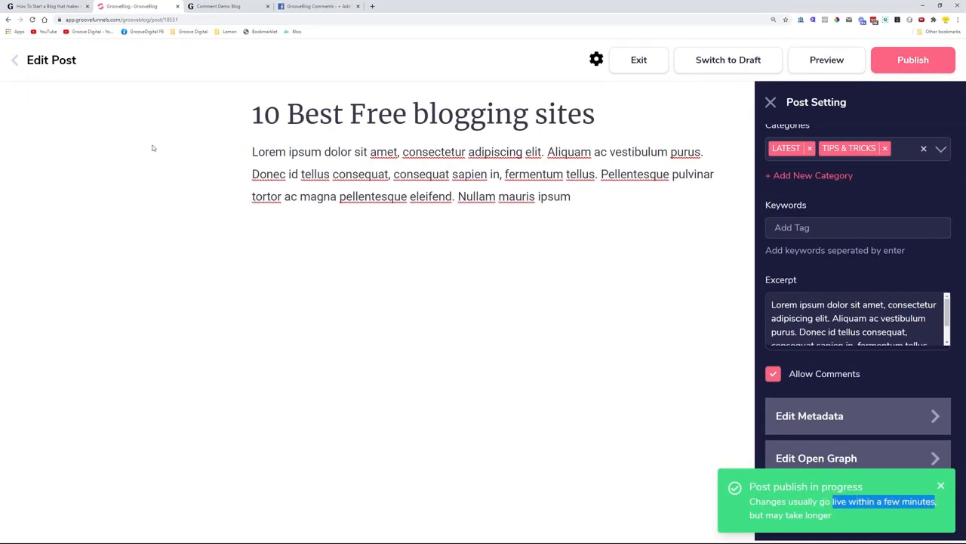
click(15, 64)
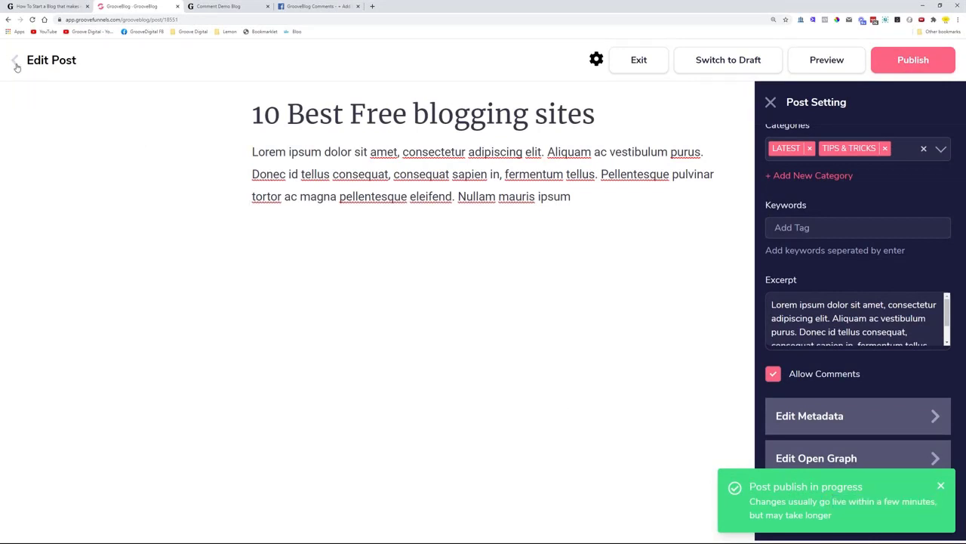
click(530, 329)
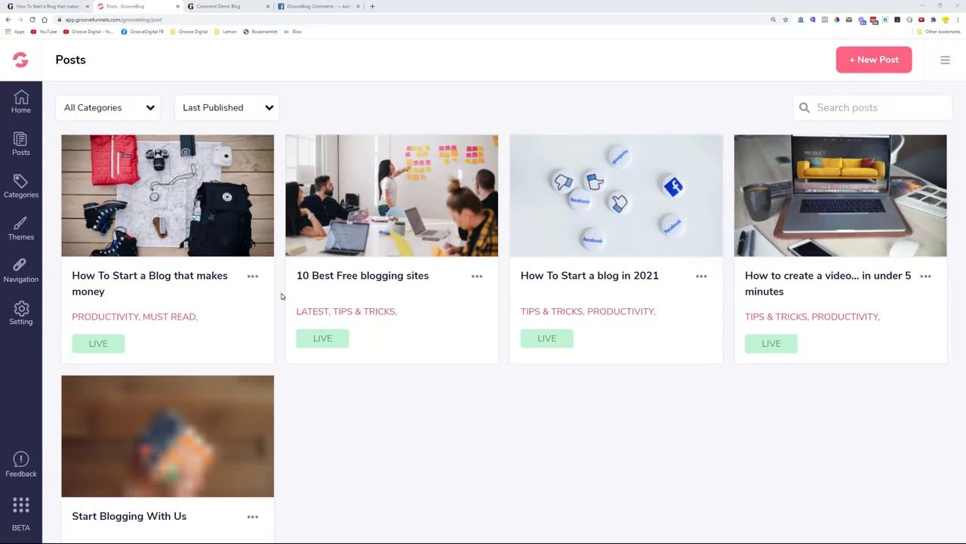
Step: Open the post "10 Best Free blogging sites" on the live Comment Demo Blog
click(29, 111)
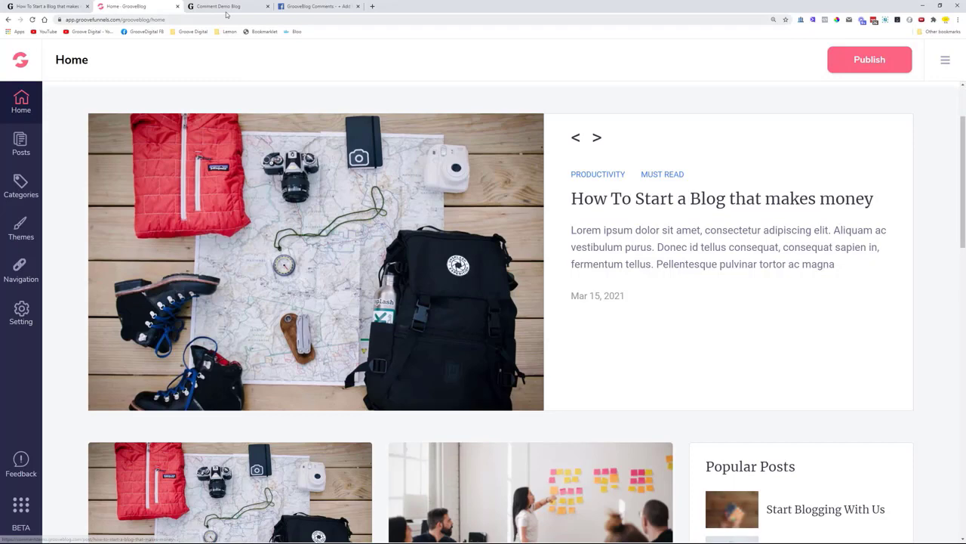
click(225, 6)
scroll(86, 182, down, 2)
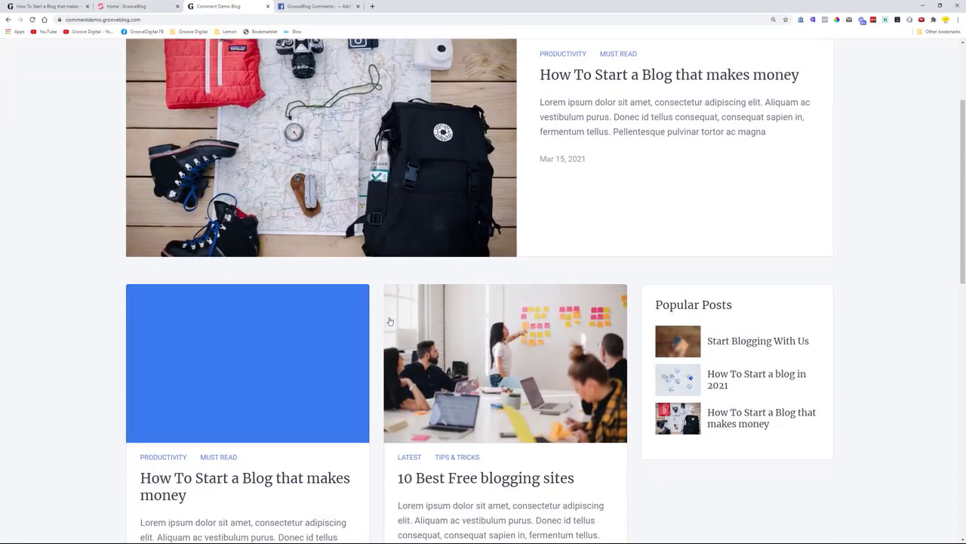
click(490, 345)
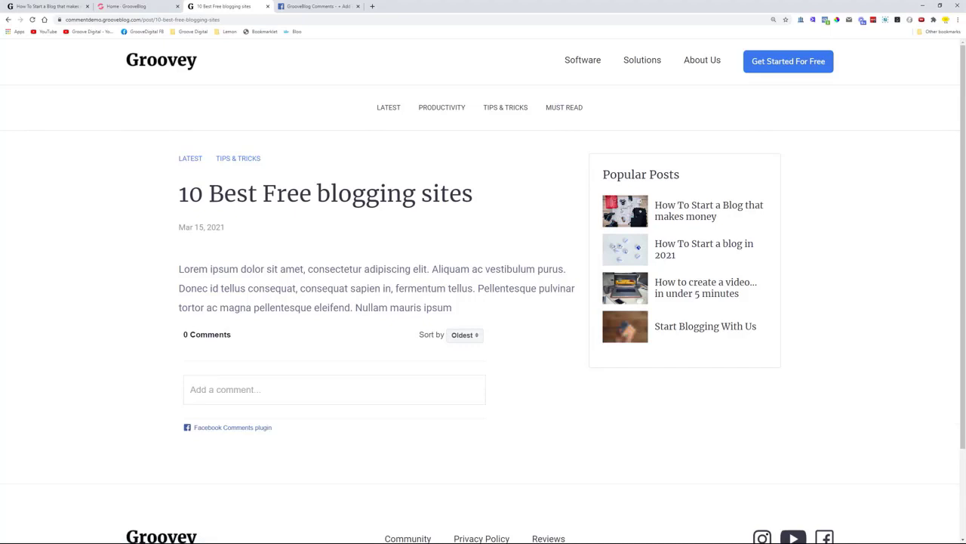
Step: Post the test comment "gjfgjfghjfg" in the Facebook comment box below the article
scroll(508, 243, down, 1)
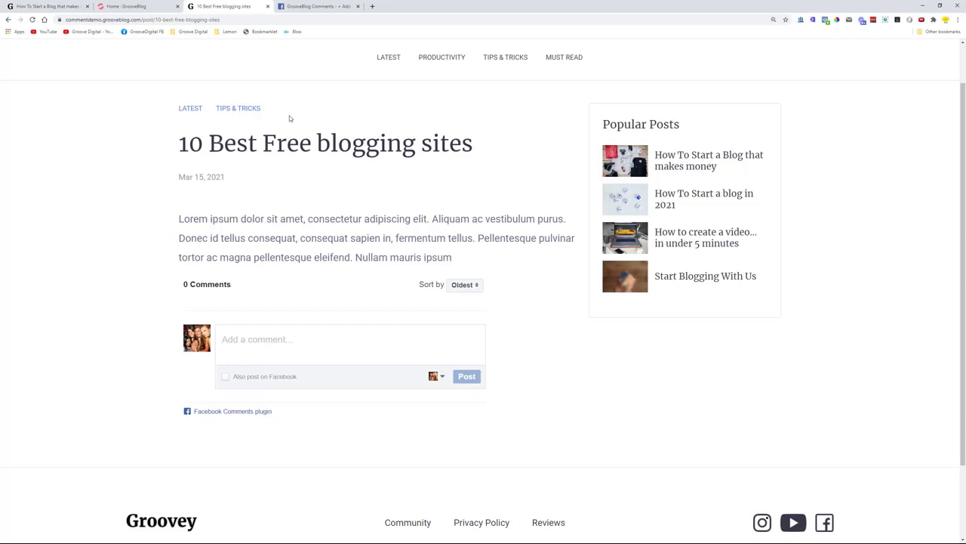
scroll(292, 129, down, 2)
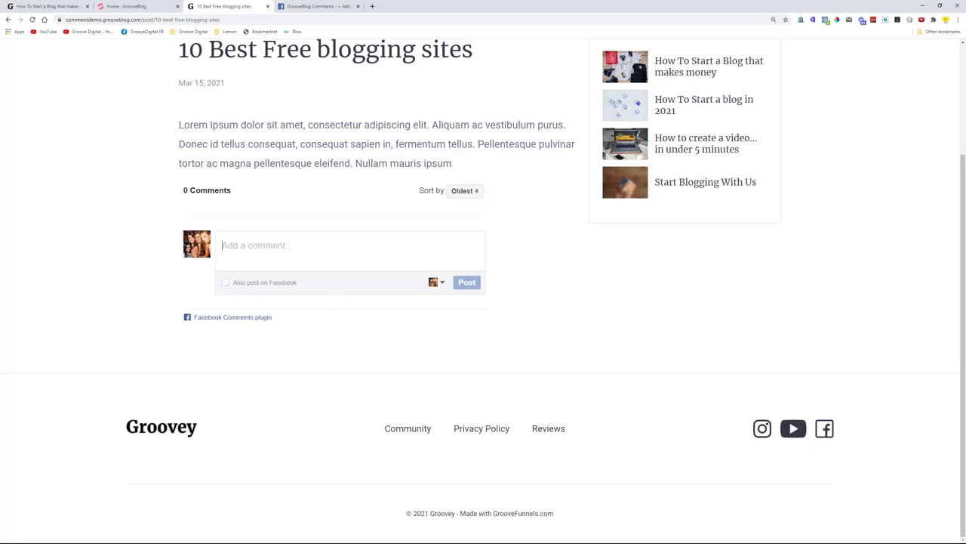
scroll(277, 347, up, 1)
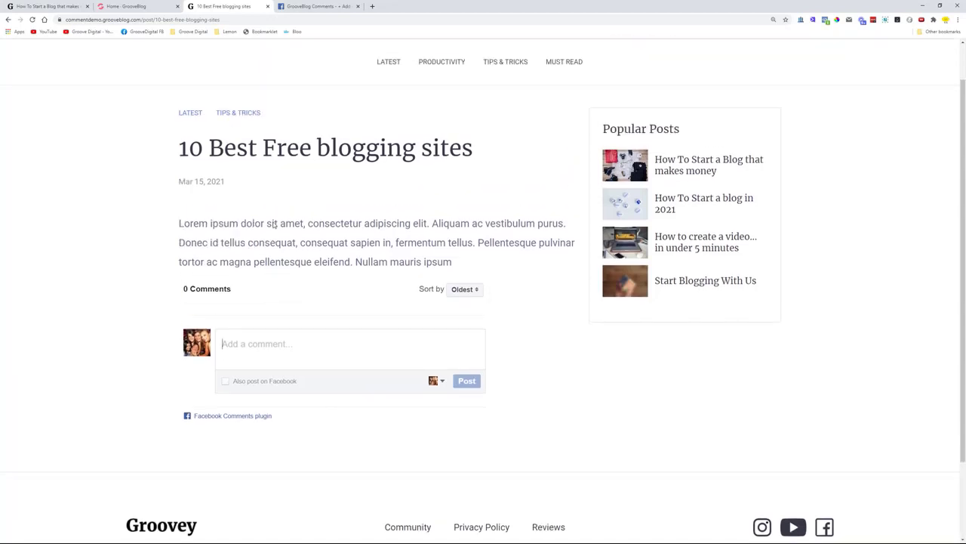
text(gjfgjfghjfg)
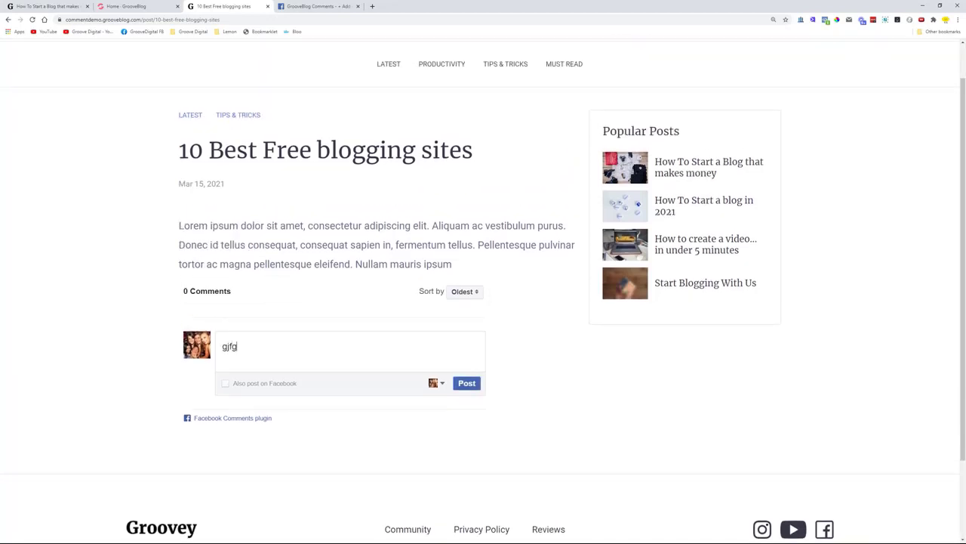
click(467, 383)
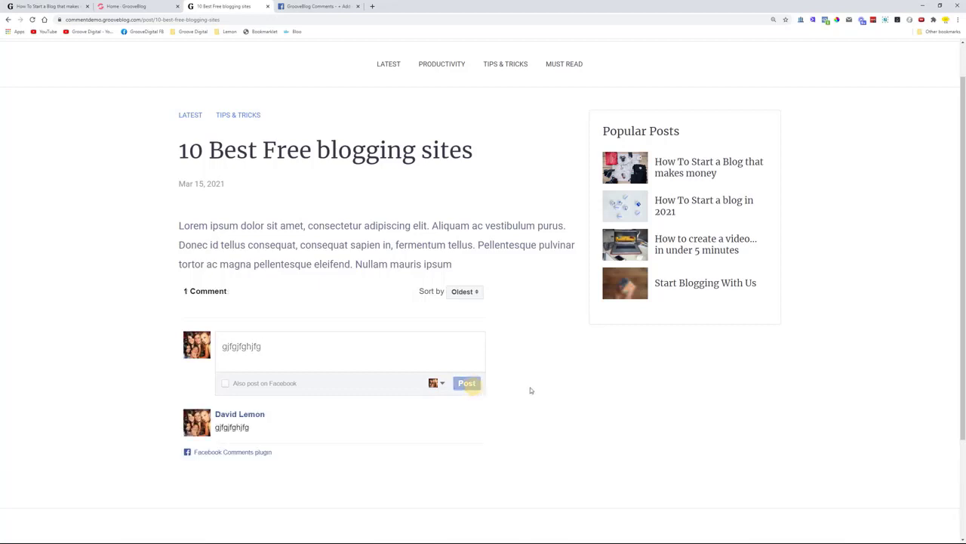